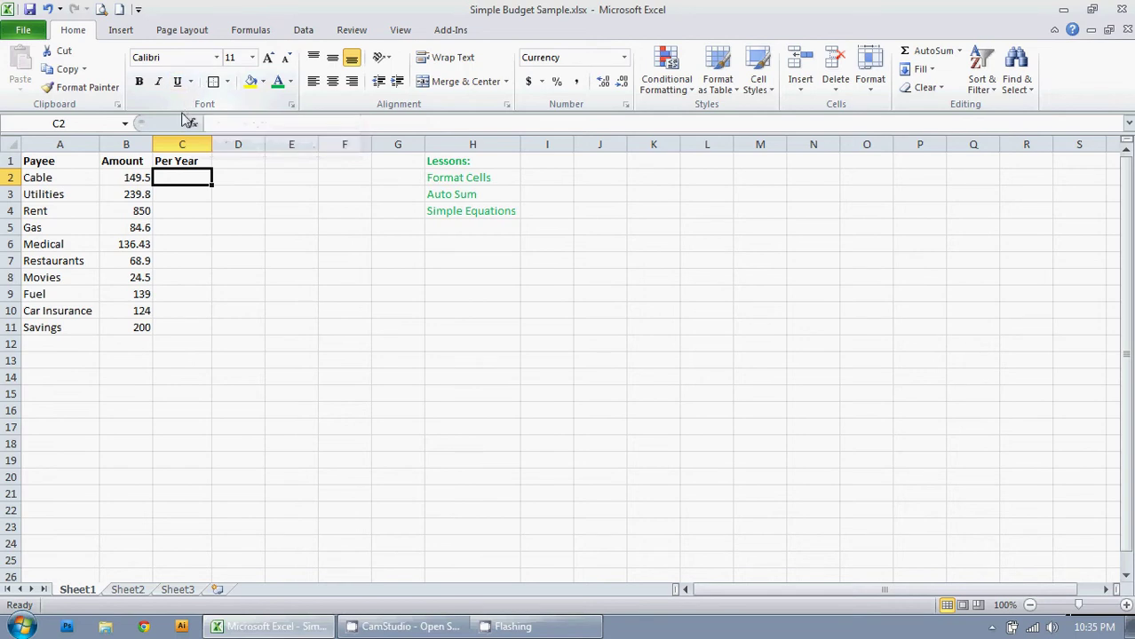
Format the Amount column B as Currency, showing values like $149.50 and $850.00
drag(130, 177, 125, 321)
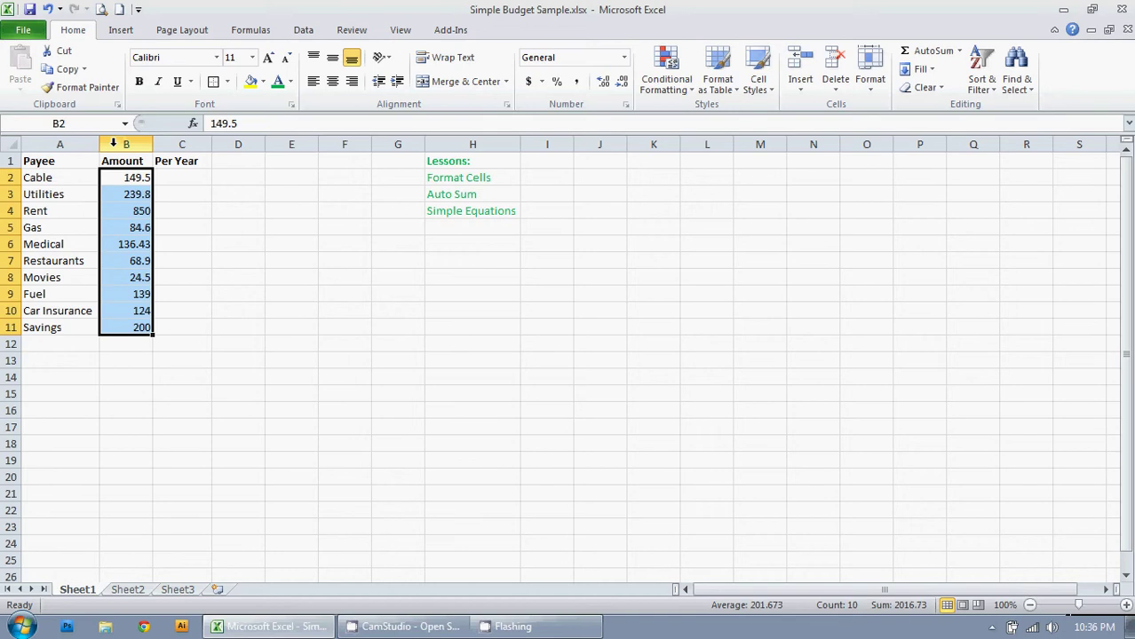
click(113, 144)
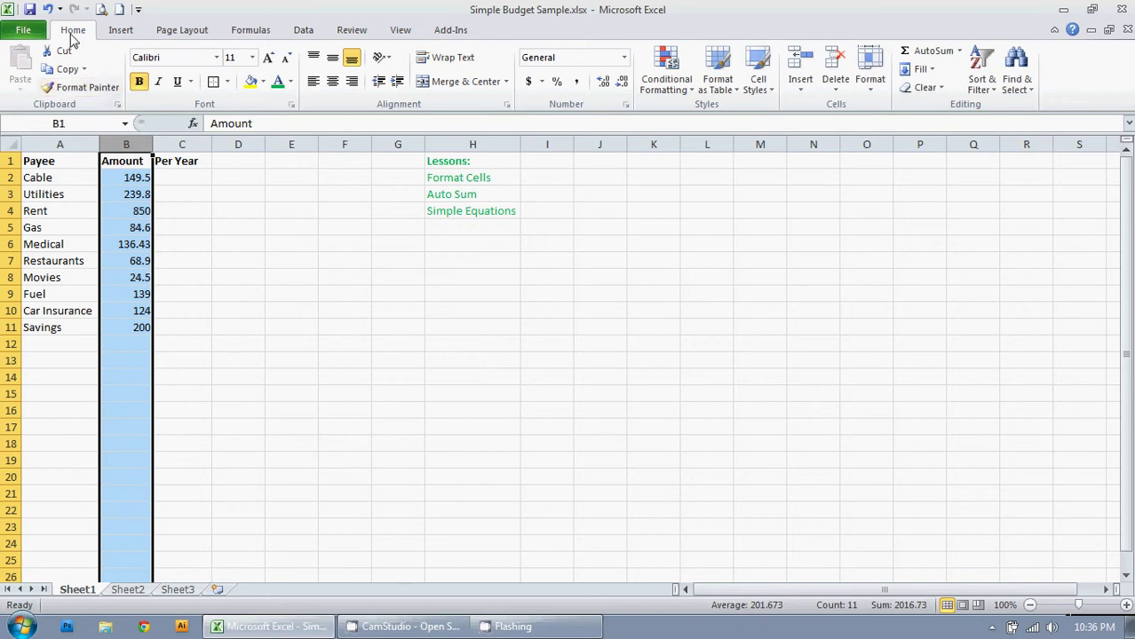
click(625, 57)
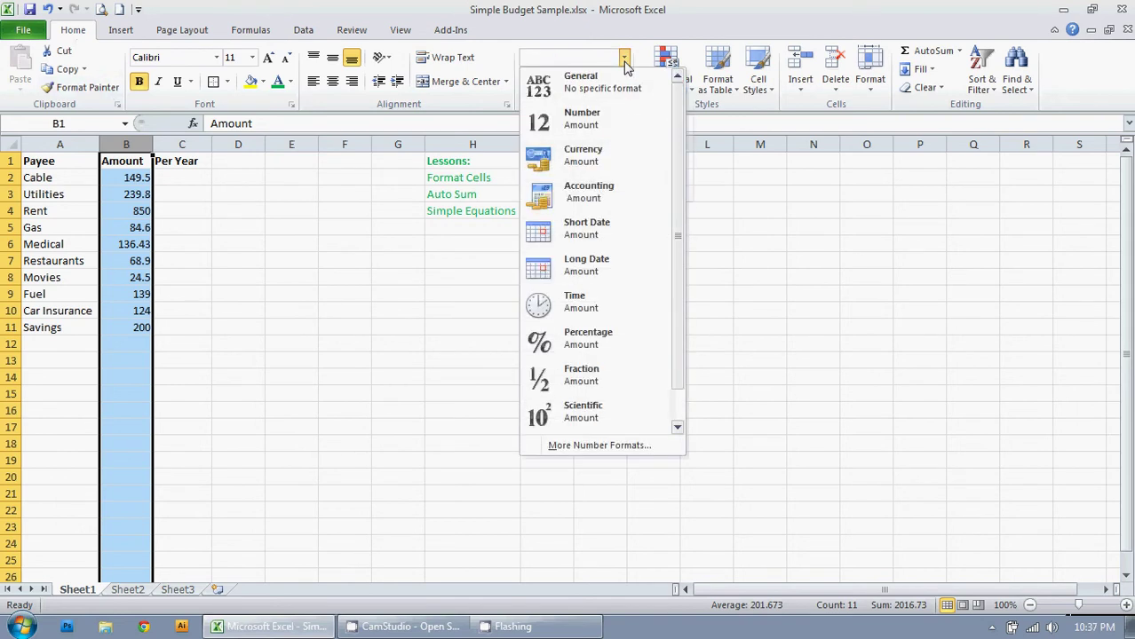
click(583, 160)
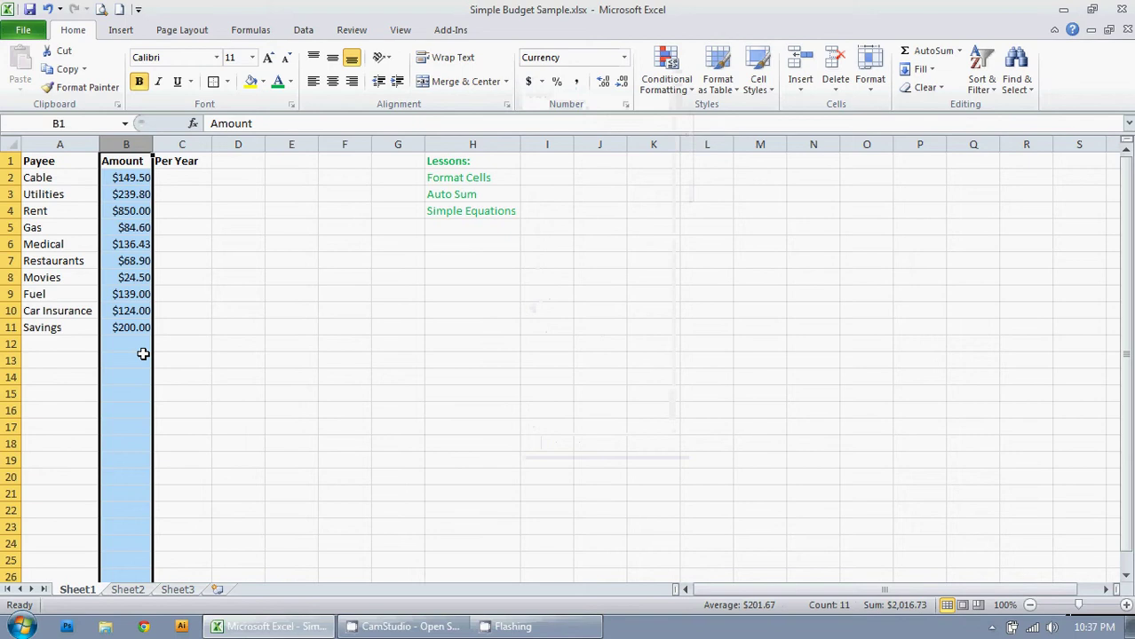
Undo the formatting, then reapply Currency to column B through Format Cells
key(ctrl+z)
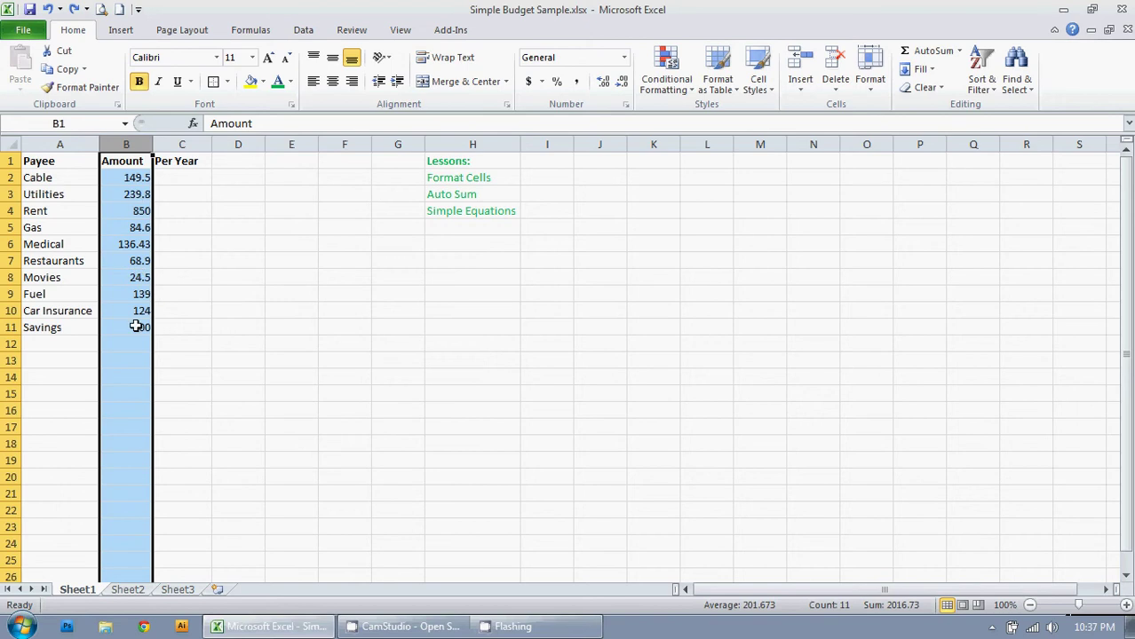
right_click(130, 262)
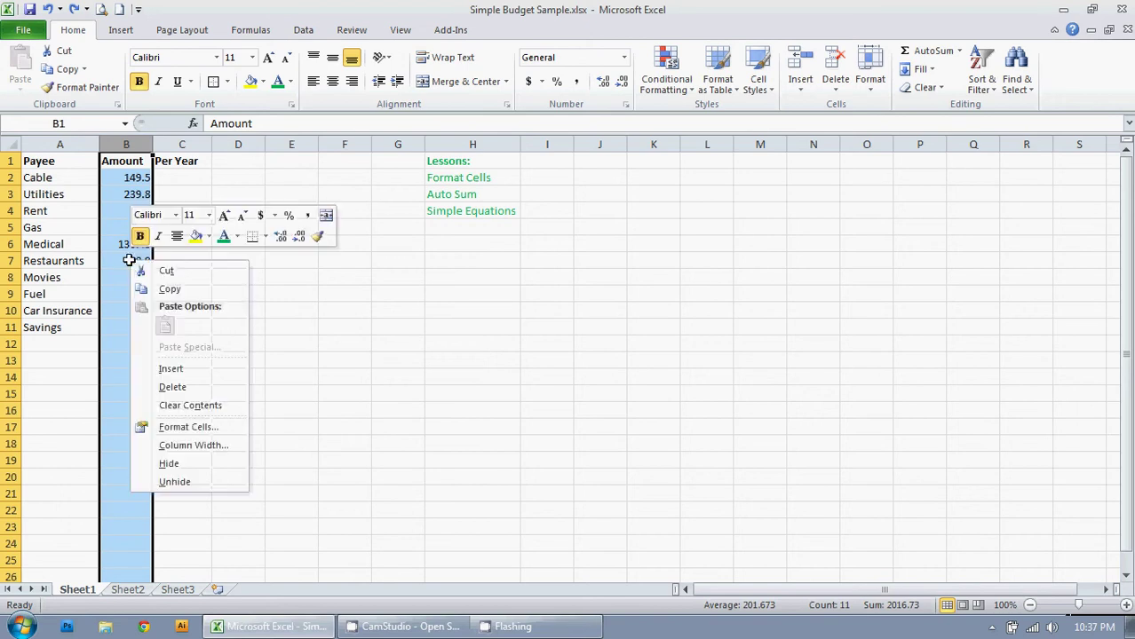
click(188, 427)
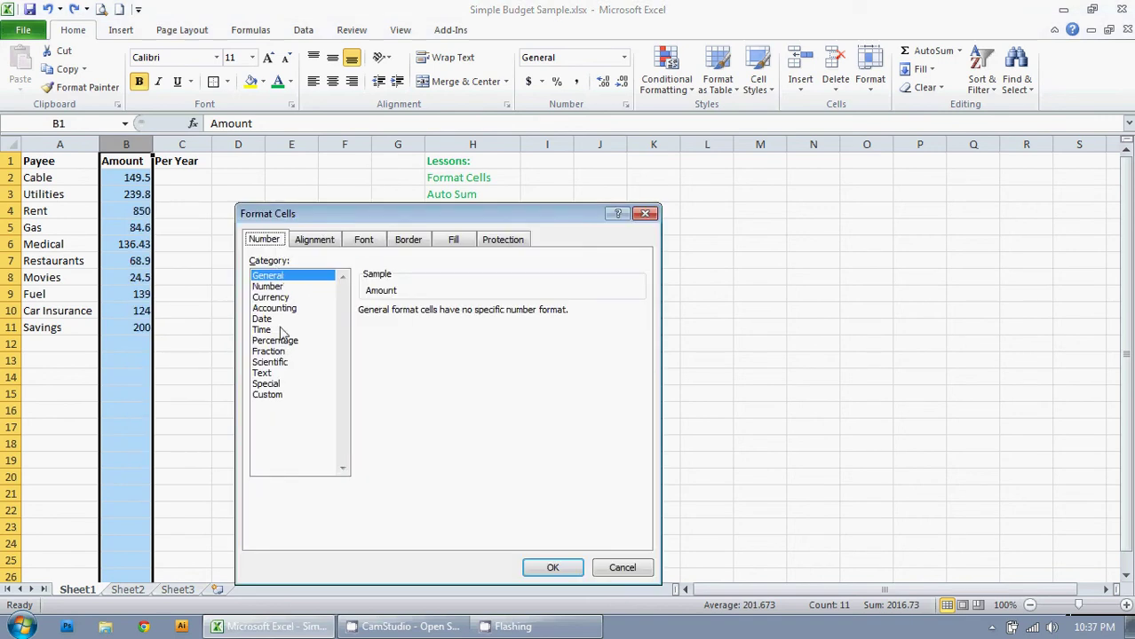
click(276, 298)
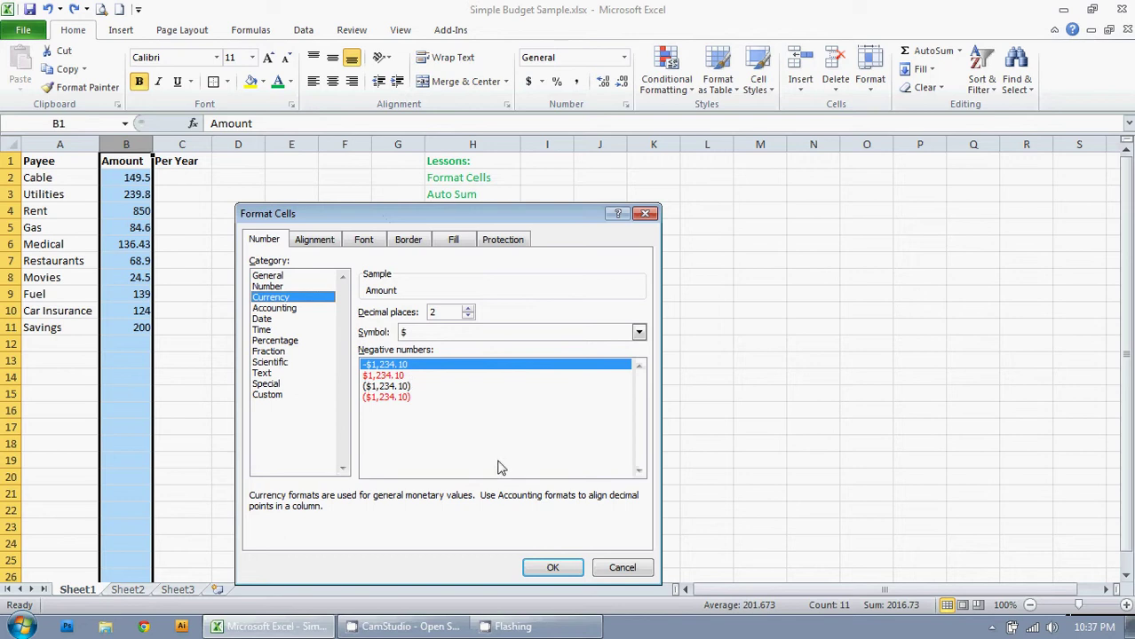
click(551, 569)
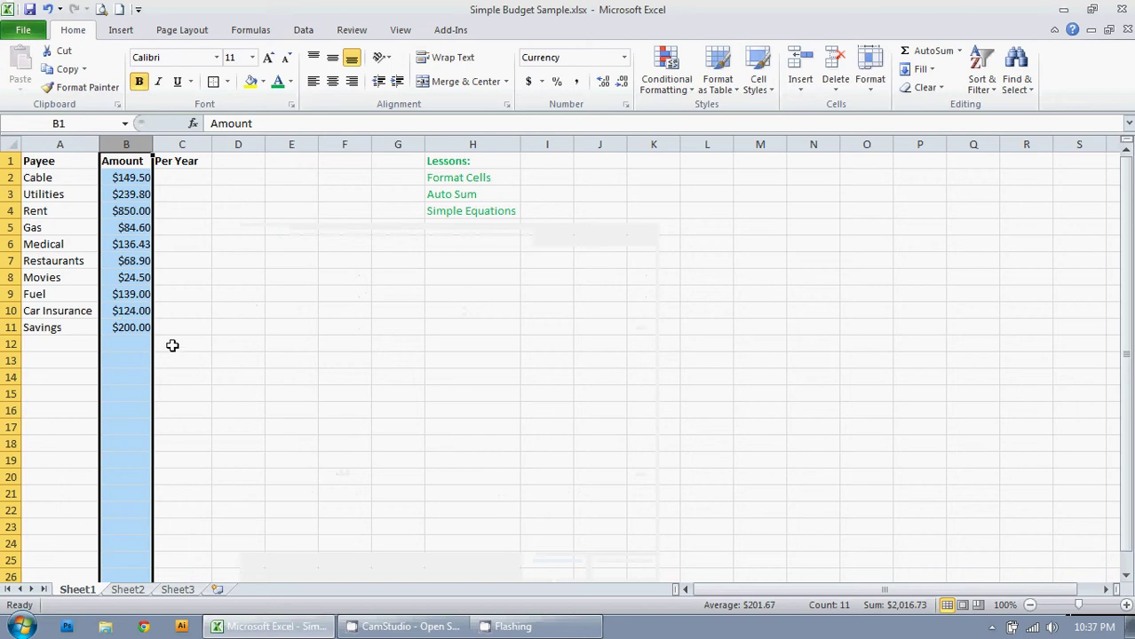
click(170, 343)
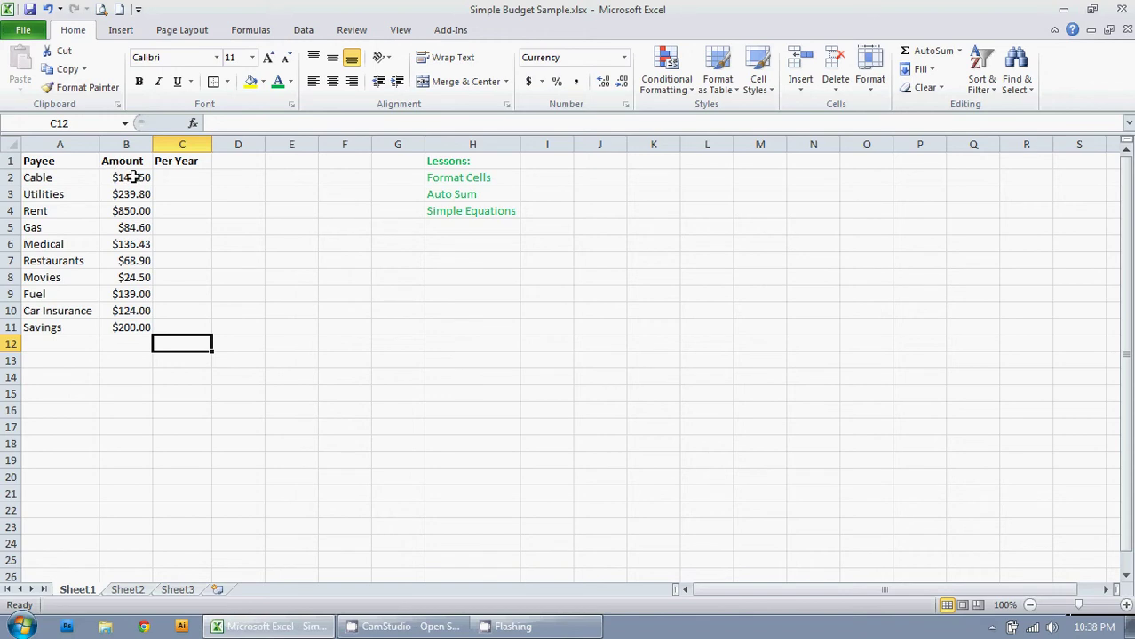
drag(131, 177, 140, 331)
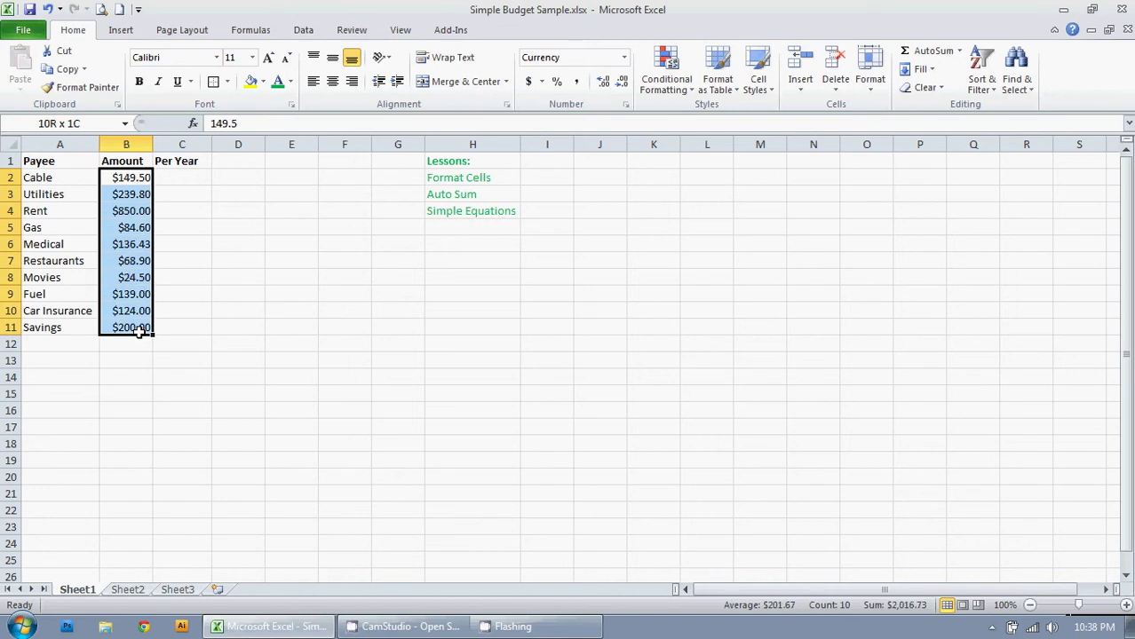
drag(140, 332, 138, 329)
Enter =SUM(B2:B11) in B12 to total the amounts at $2,016.73
click(128, 341)
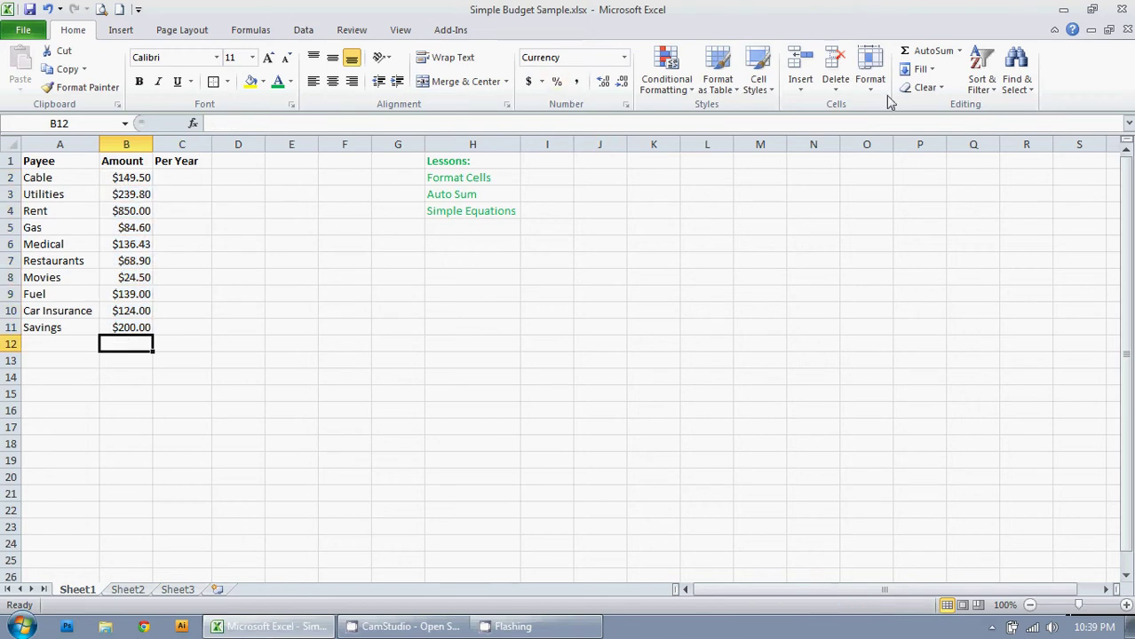
click(932, 51)
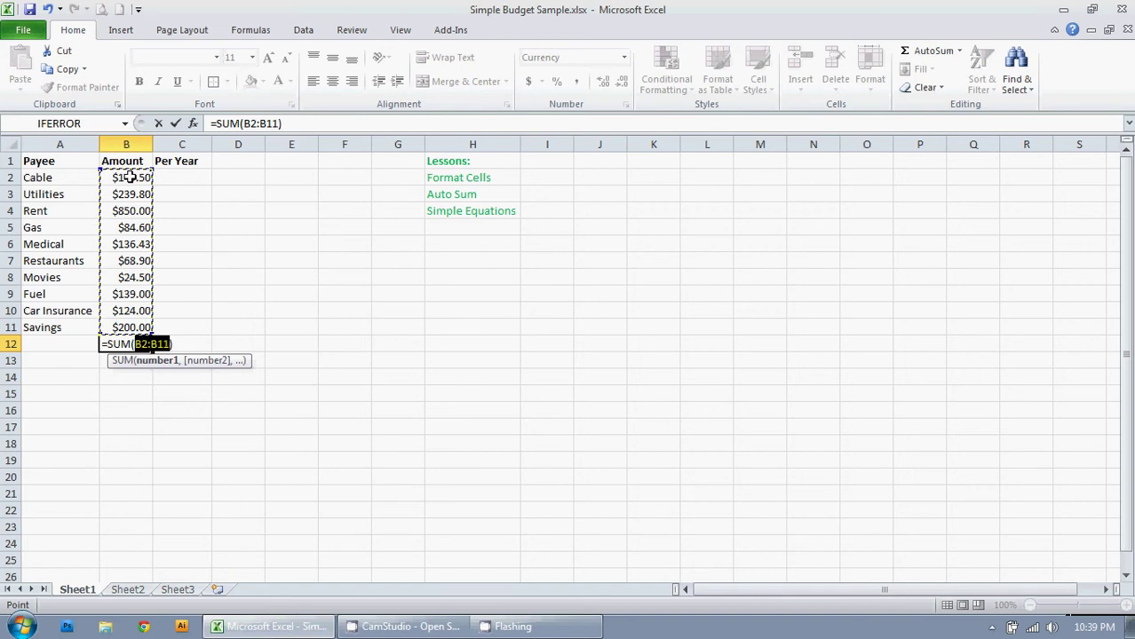
drag(130, 177, 138, 244)
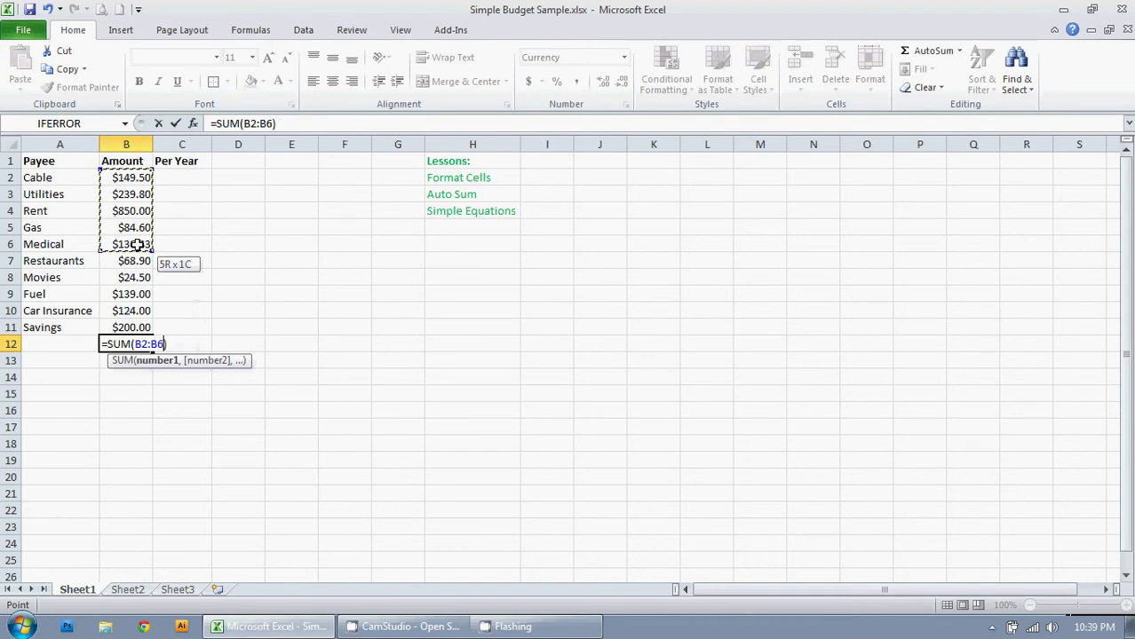
drag(138, 245, 143, 328)
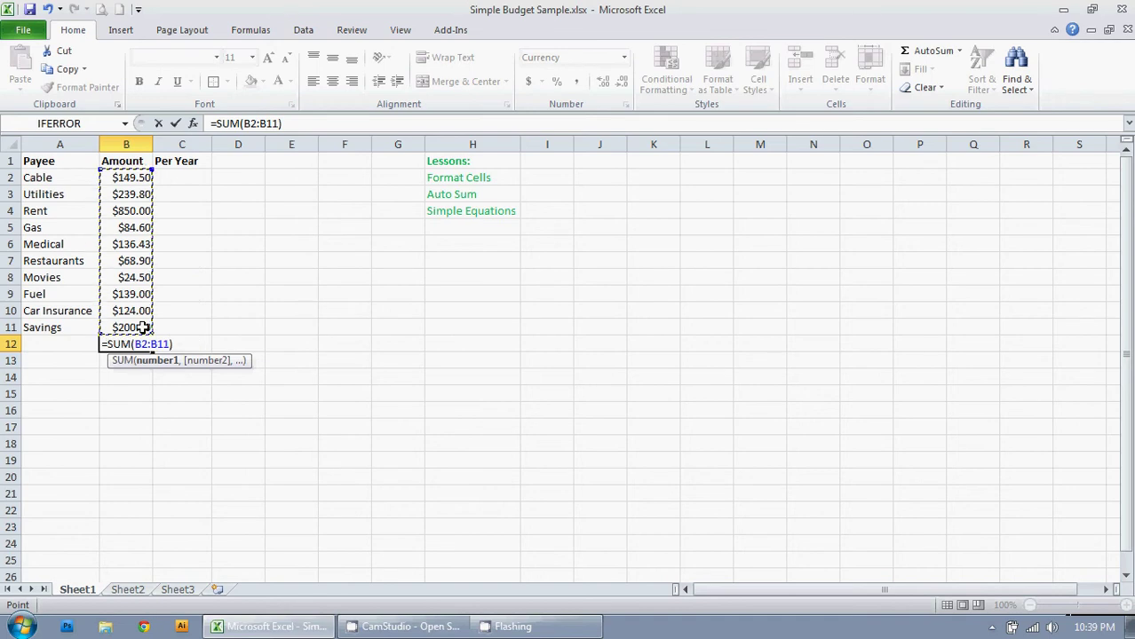
key(Return)
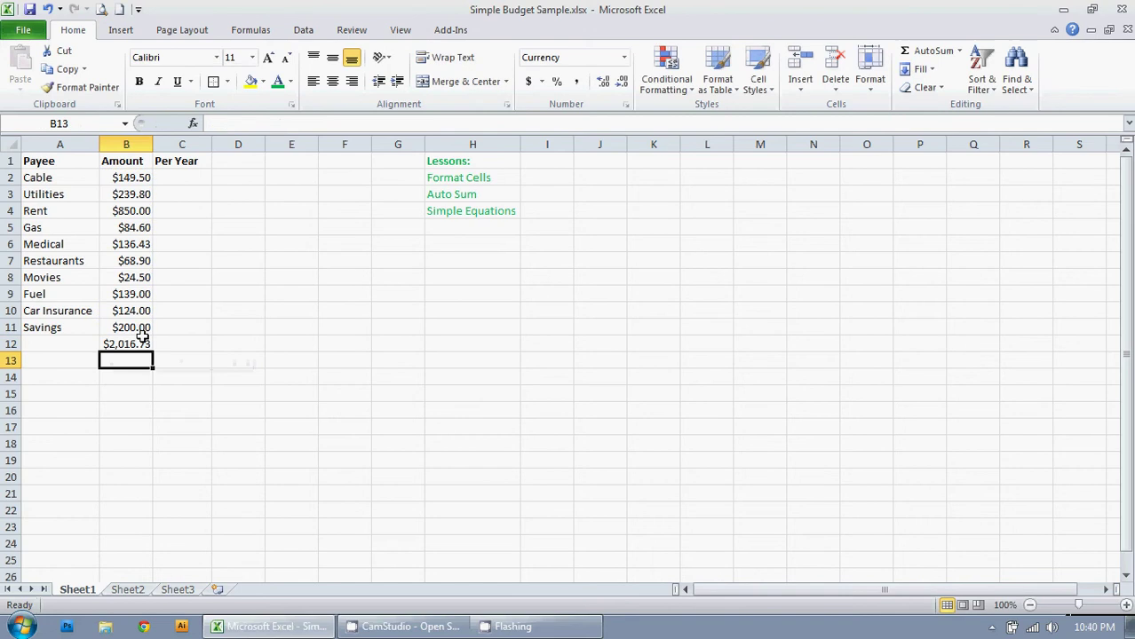
click(142, 343)
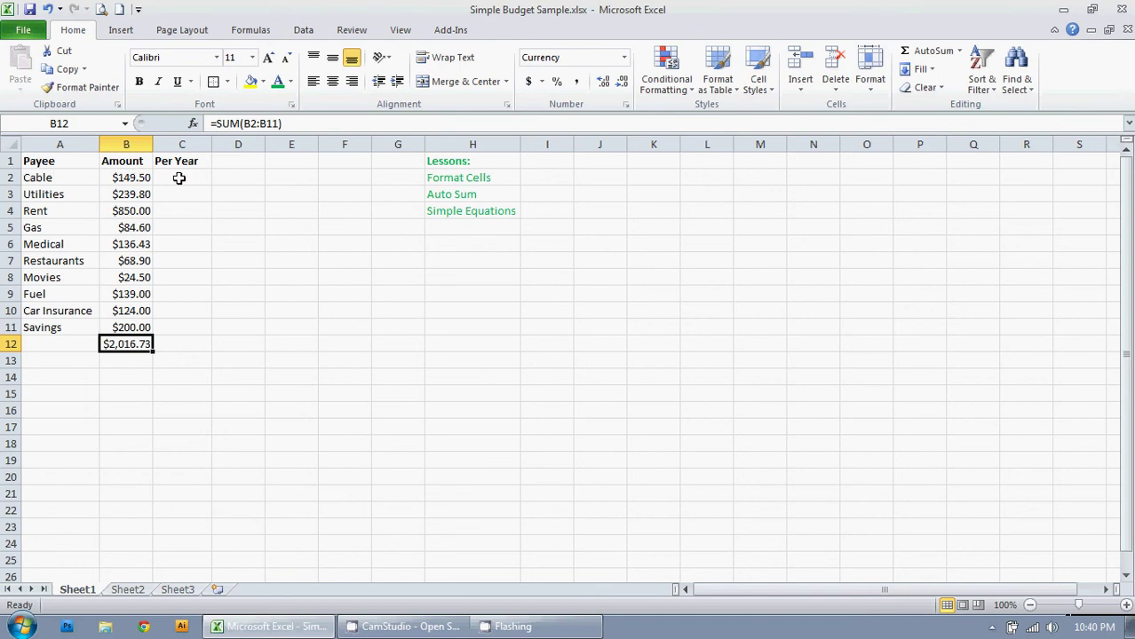
Enter =B2*12 in C2 so Cable's yearly amount reads $1,794.00
click(178, 177)
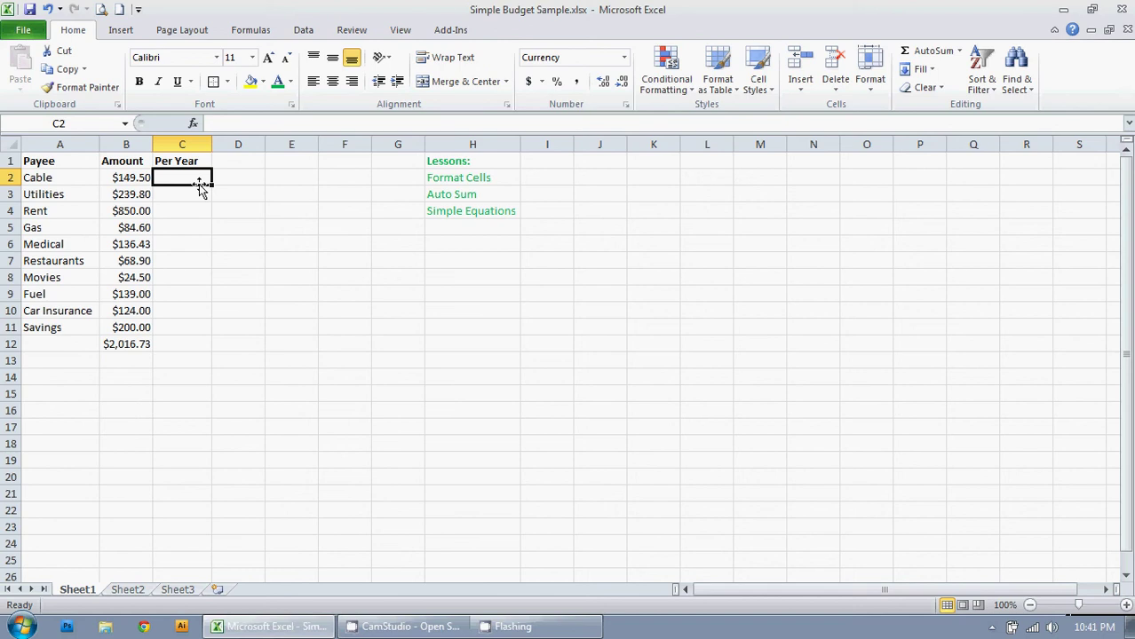
text(=)
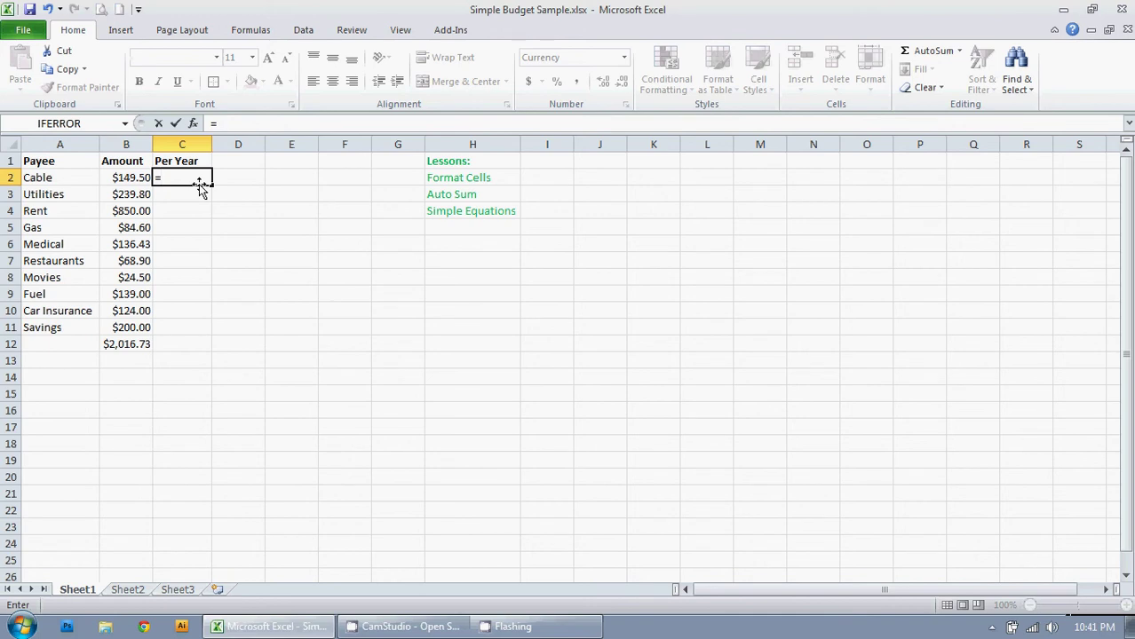
click(127, 177)
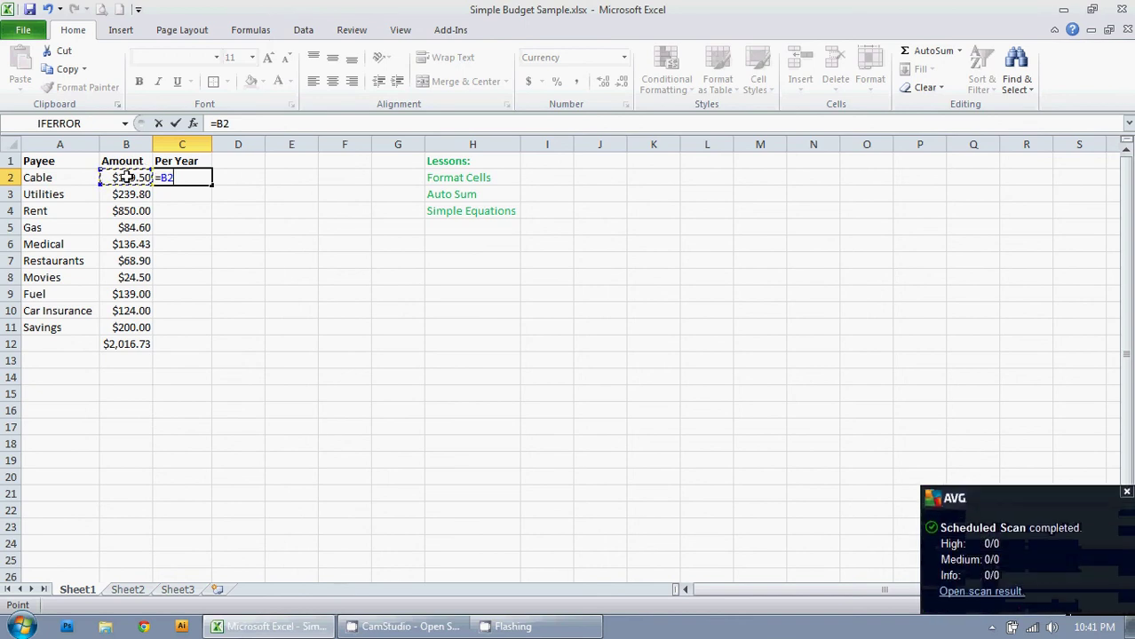
click(1127, 492)
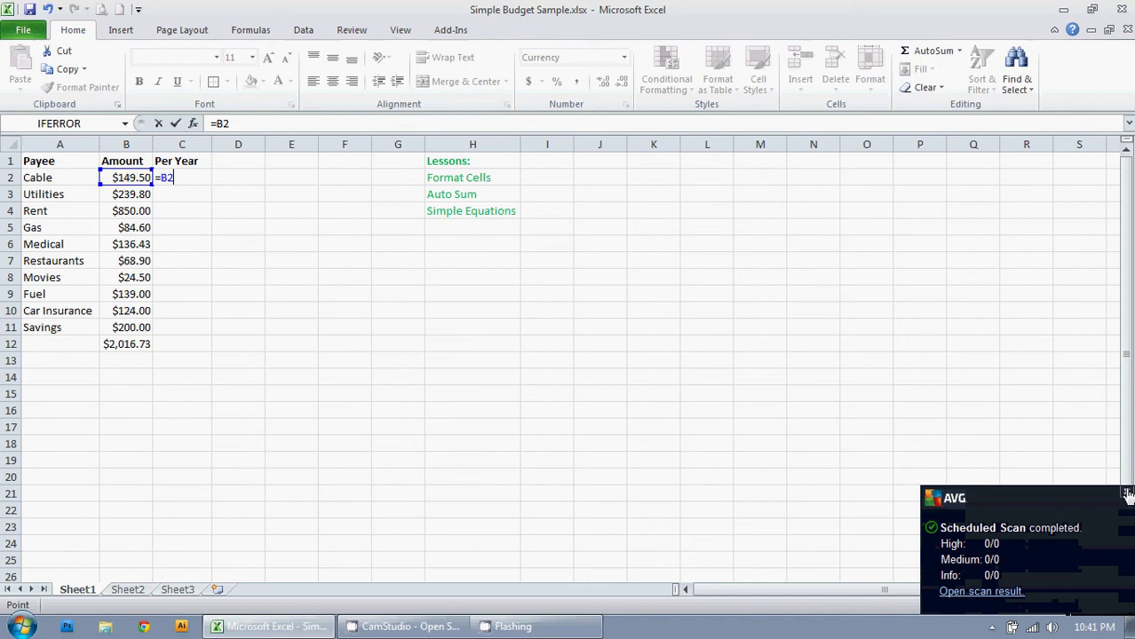
click(180, 7)
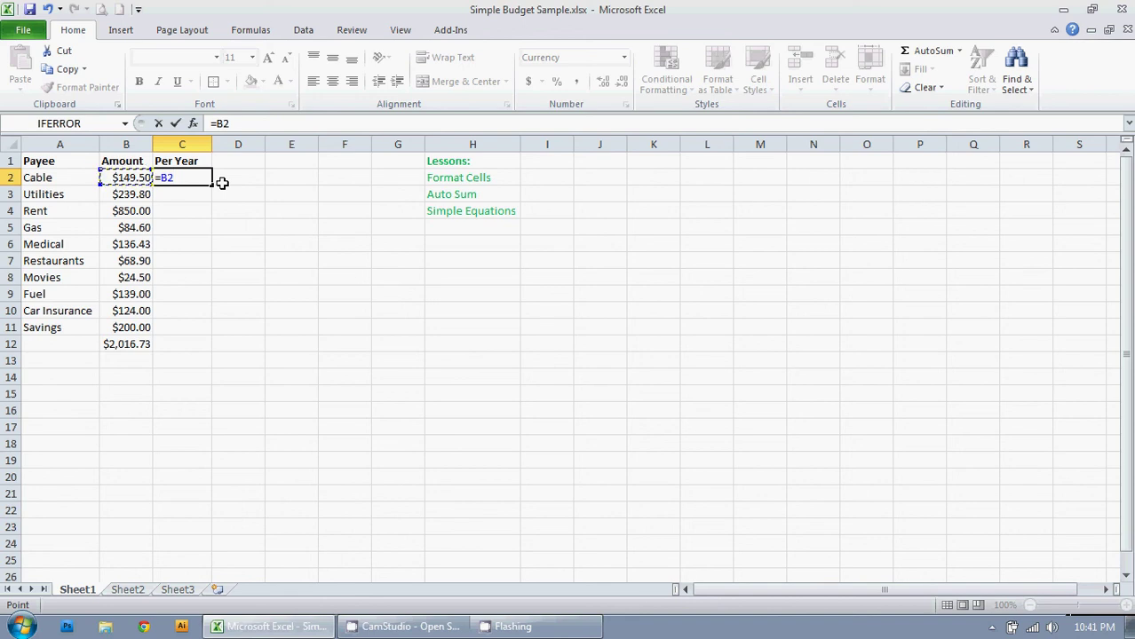
text(*12)
key(Return)
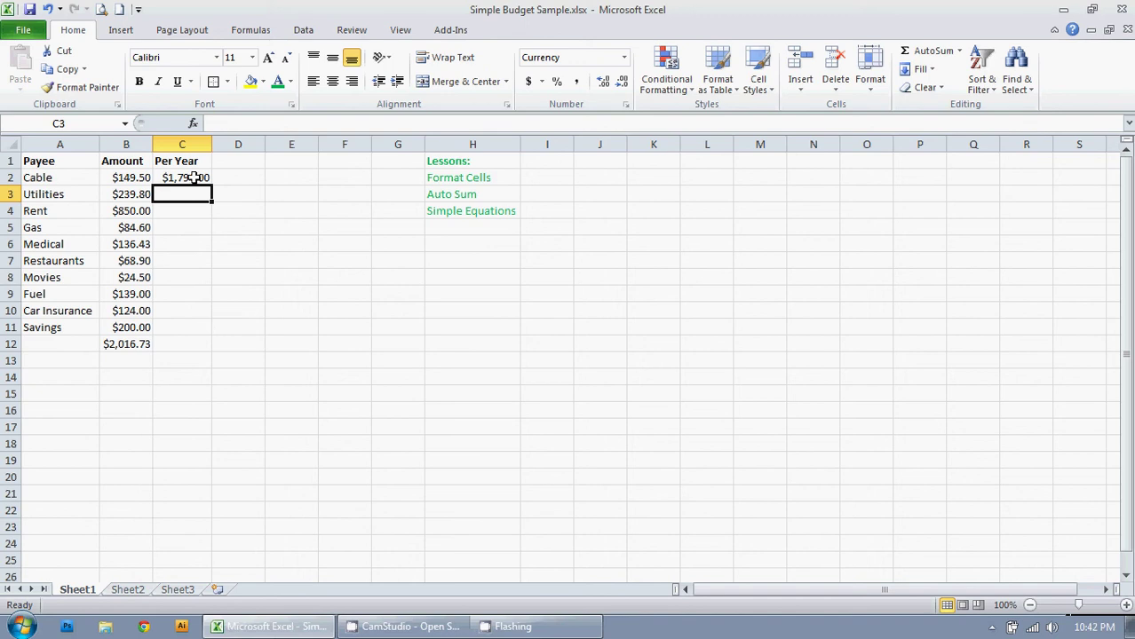
Fill the C2 per-year formula down through C11, giving $10,200.00 for Rent
click(193, 178)
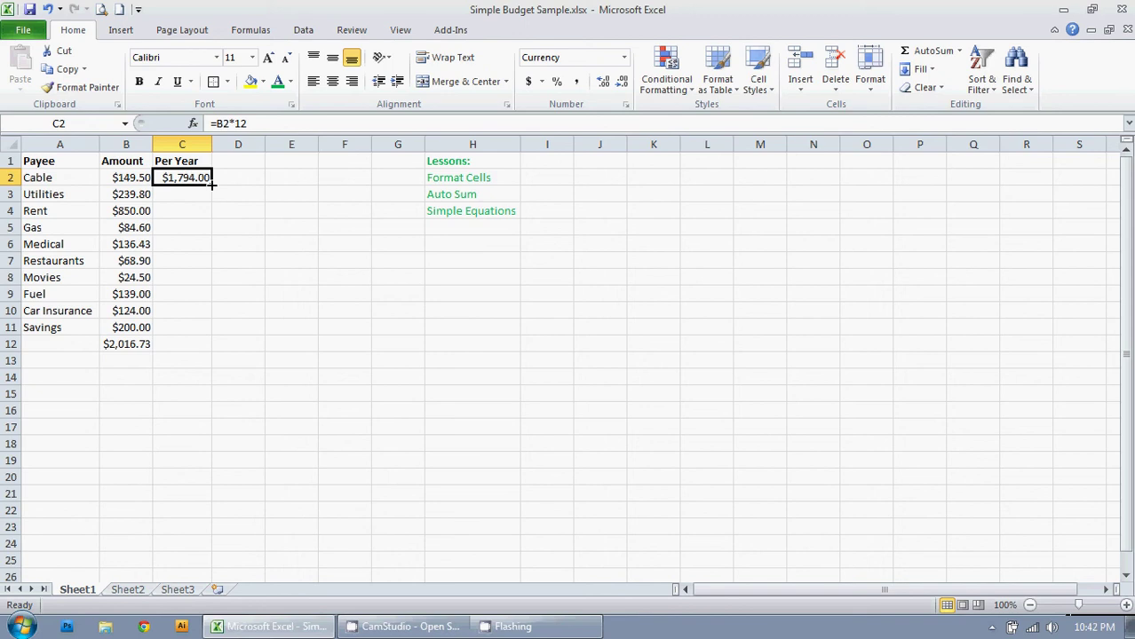
drag(211, 185, 211, 186)
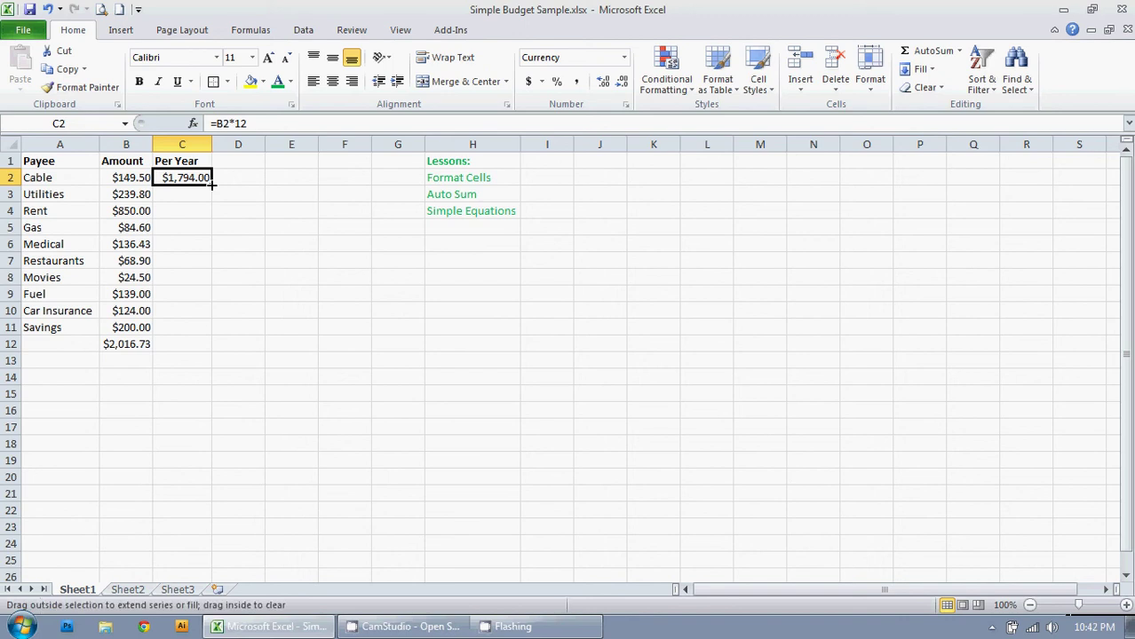
drag(212, 186, 210, 336)
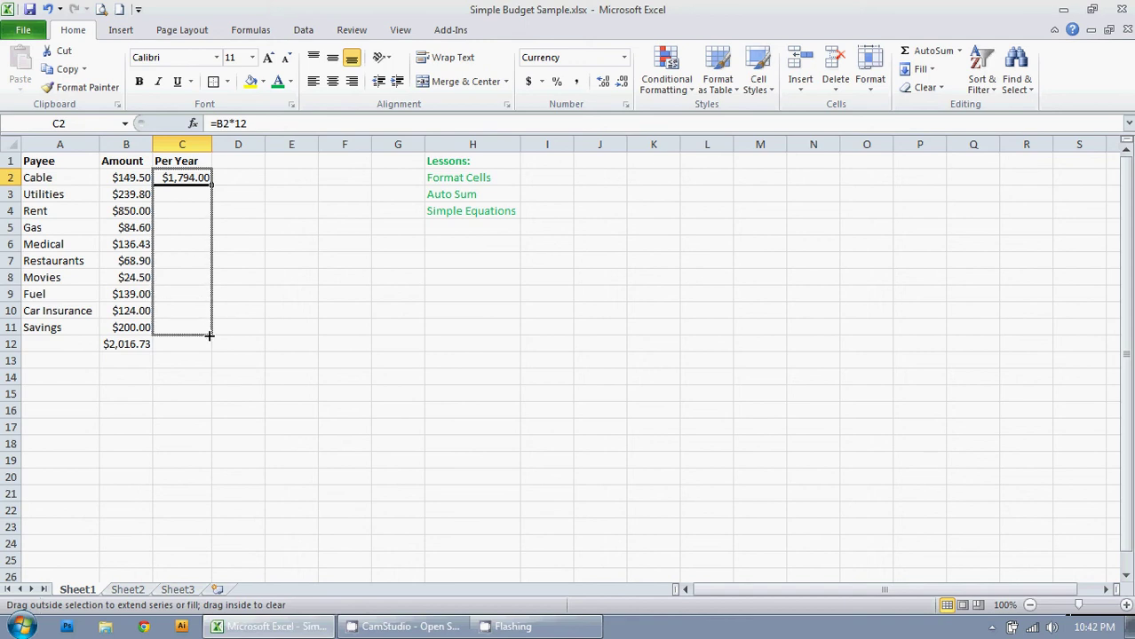
drag(210, 336, 209, 335)
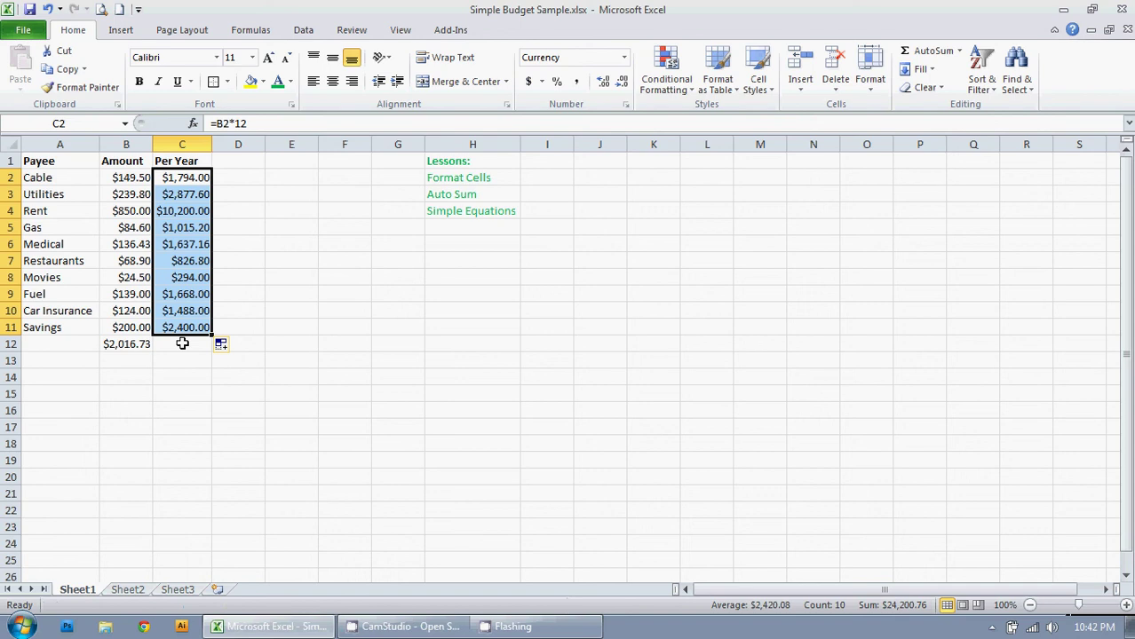
Undo the fill and instead copy C2's formula and paste it into C3:C11
key(ctrl+z)
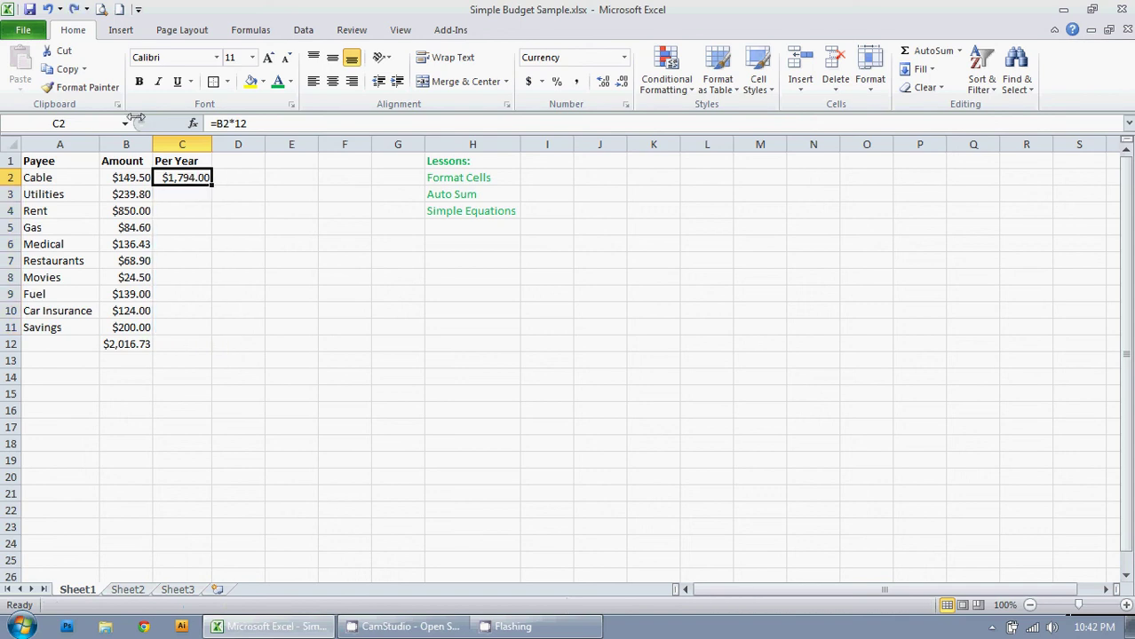
click(62, 71)
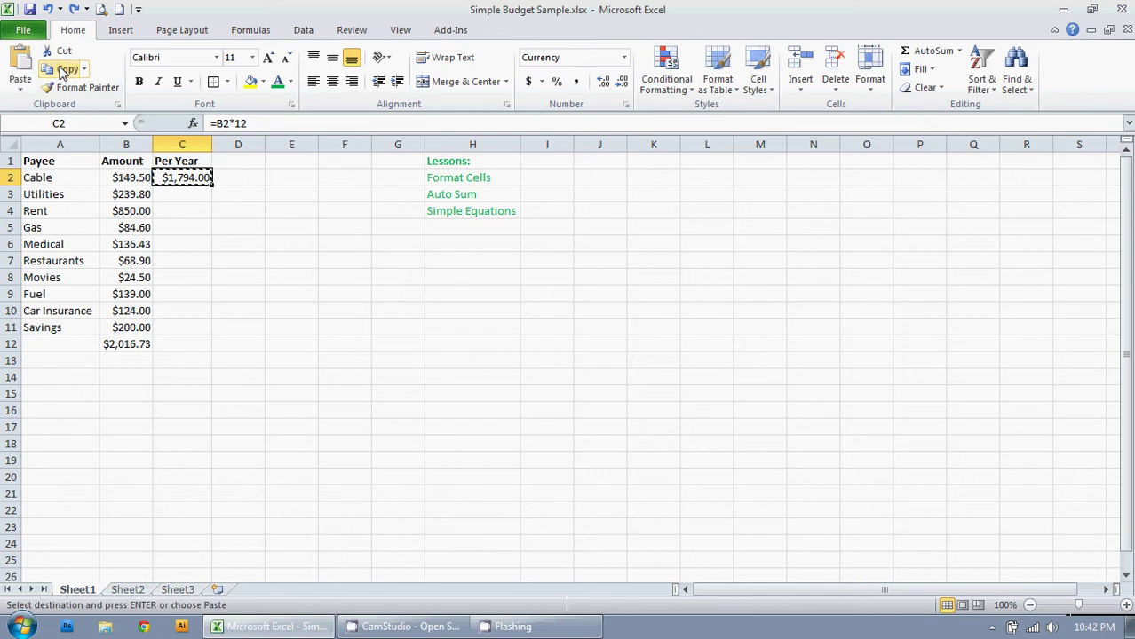
click(181, 197)
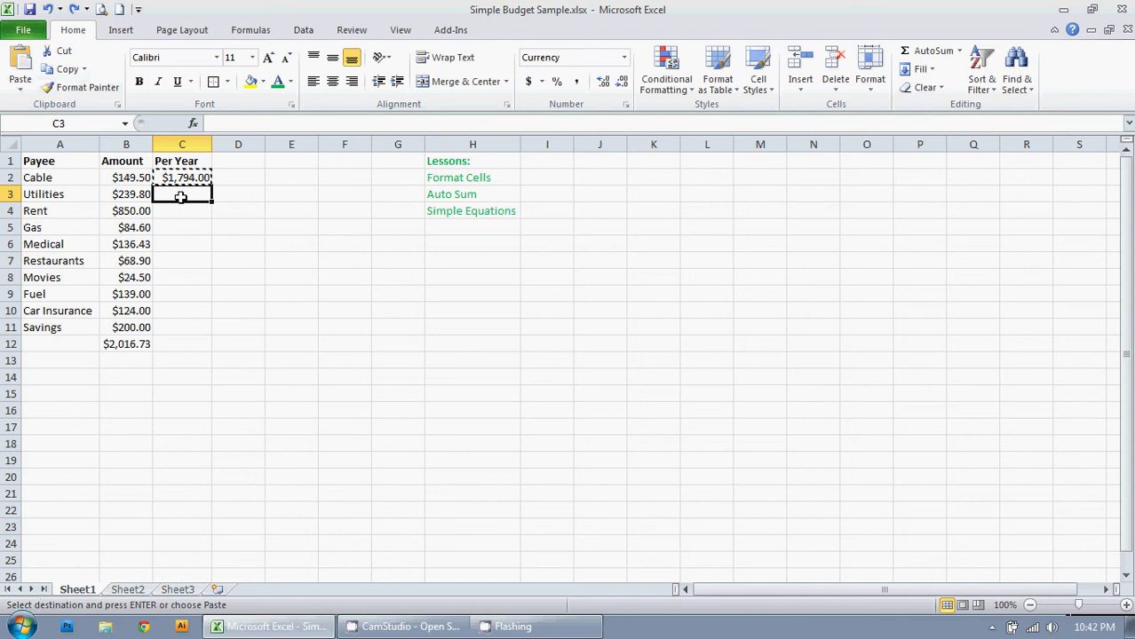
drag(180, 197, 186, 329)
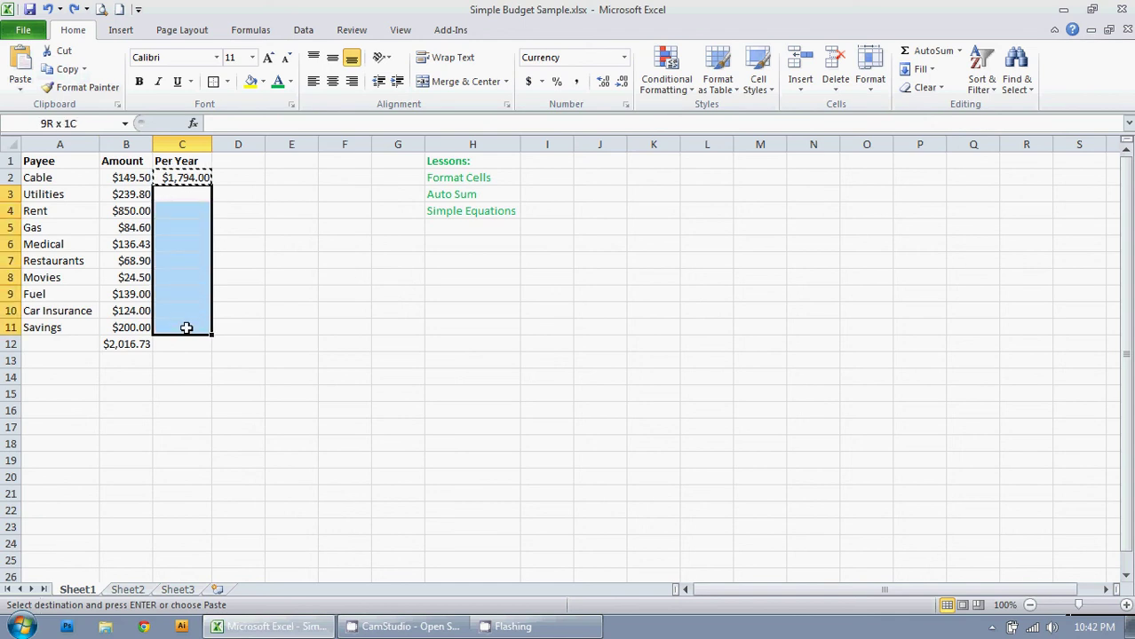
click(20, 68)
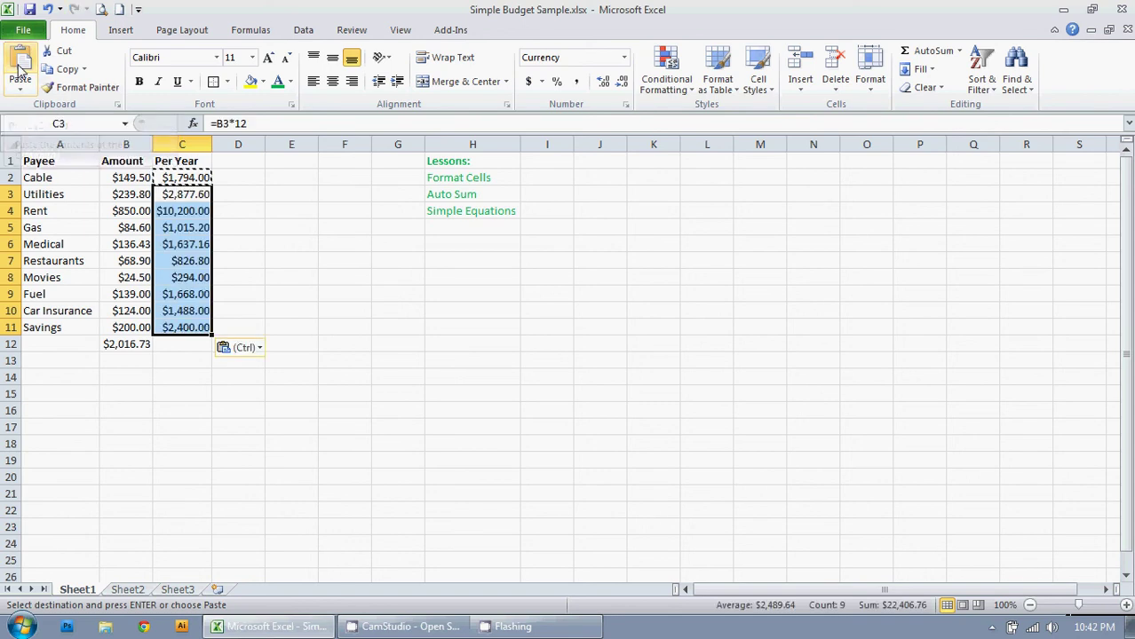
click(178, 346)
Fill the B12 SUM formula across into C12, totalling $24,200.76
key(Escape)
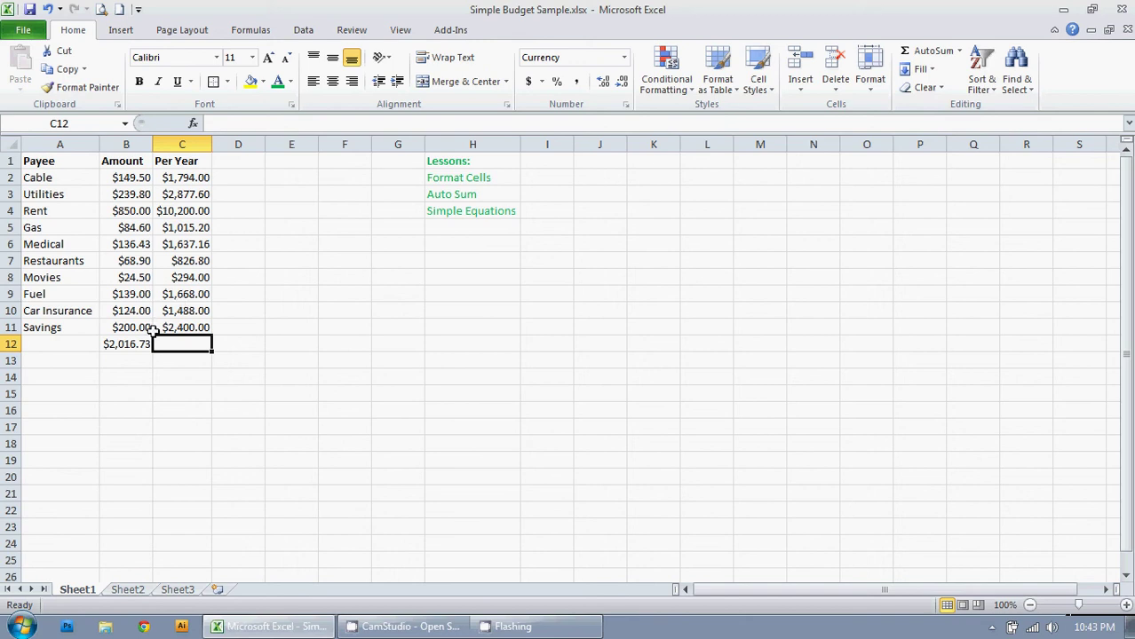
click(118, 344)
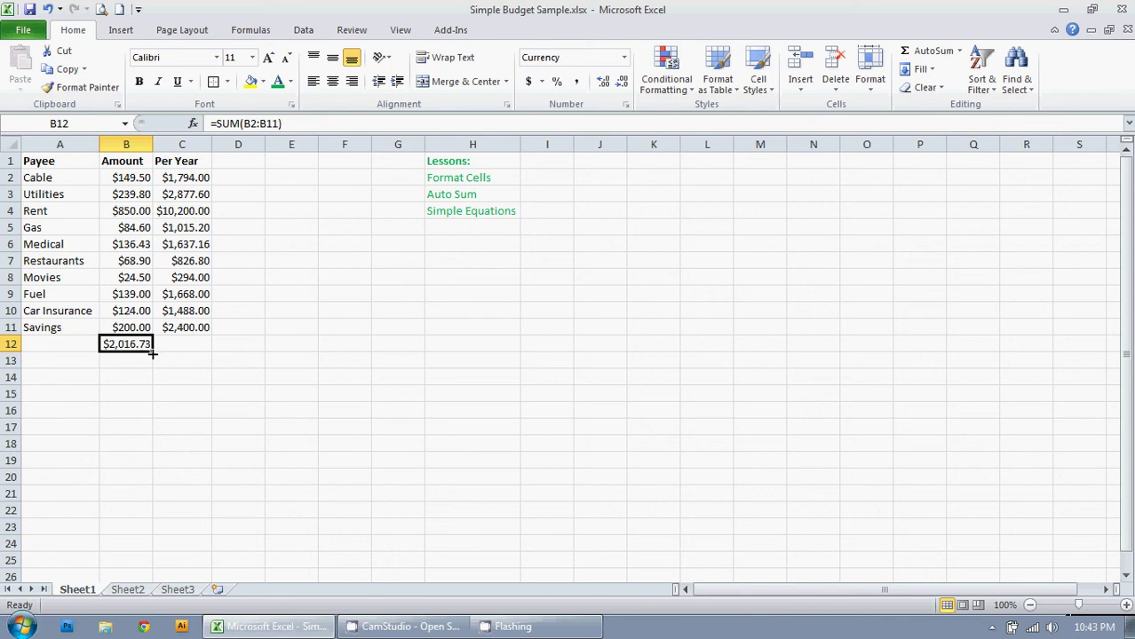
drag(153, 354, 191, 354)
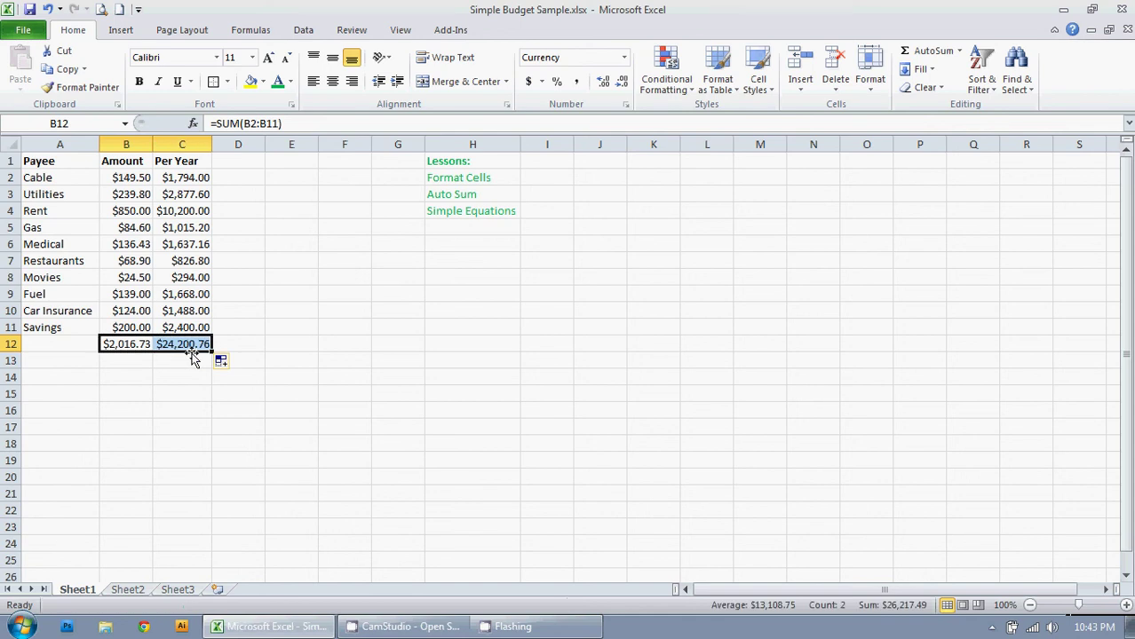
Undo the fill and give C12 its own =SUM(C2:C11) formula, totalling $24,200.76
key(ctrl+z)
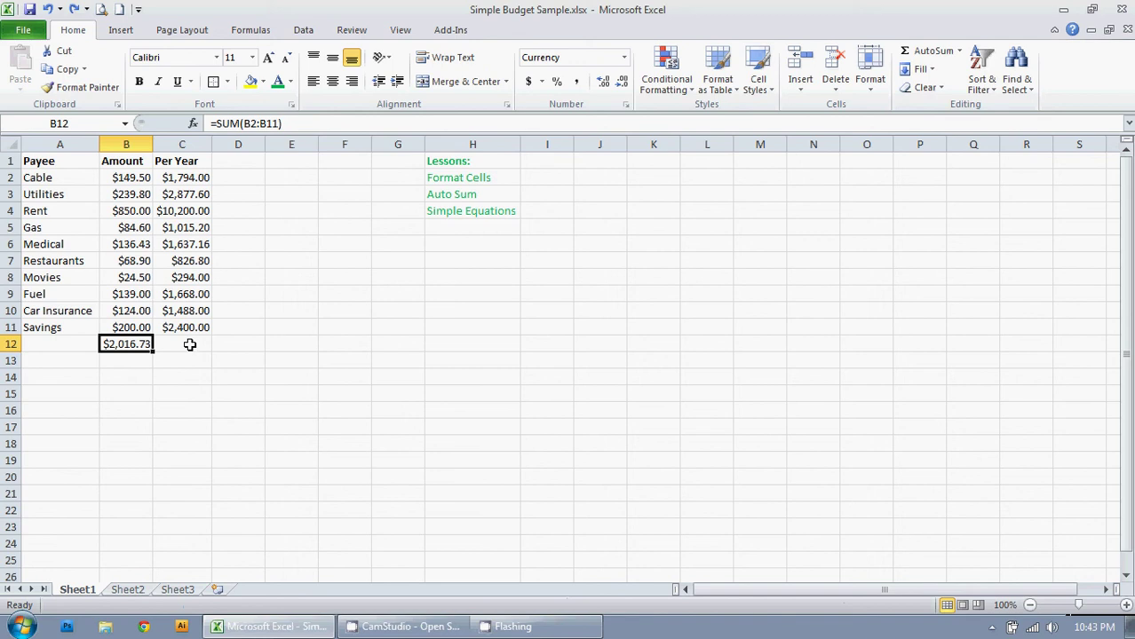
click(189, 344)
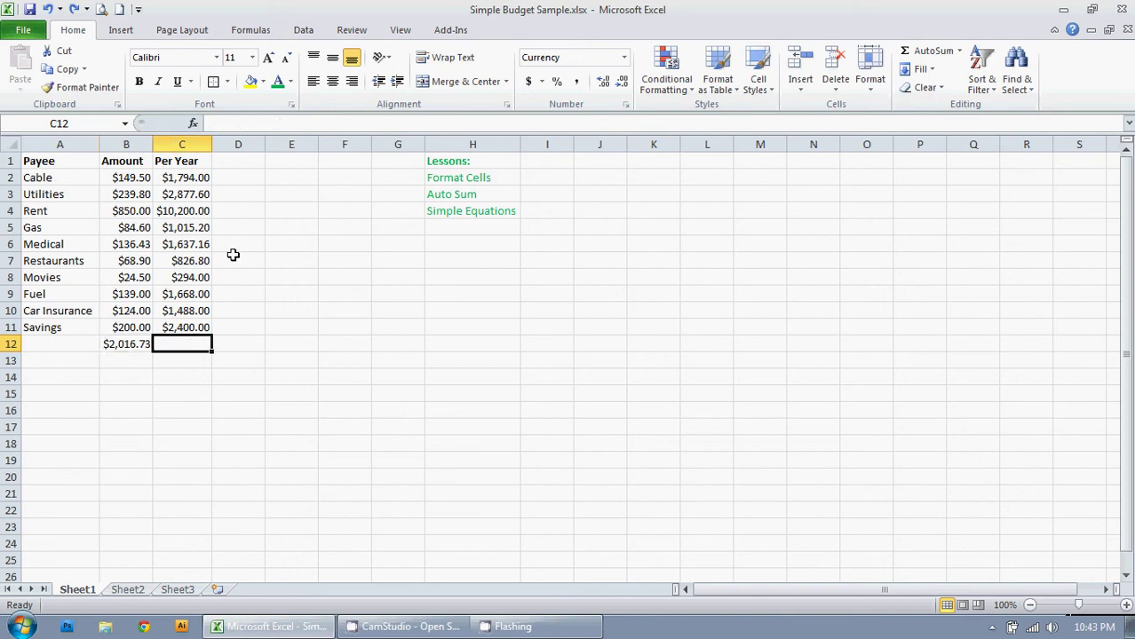
click(924, 53)
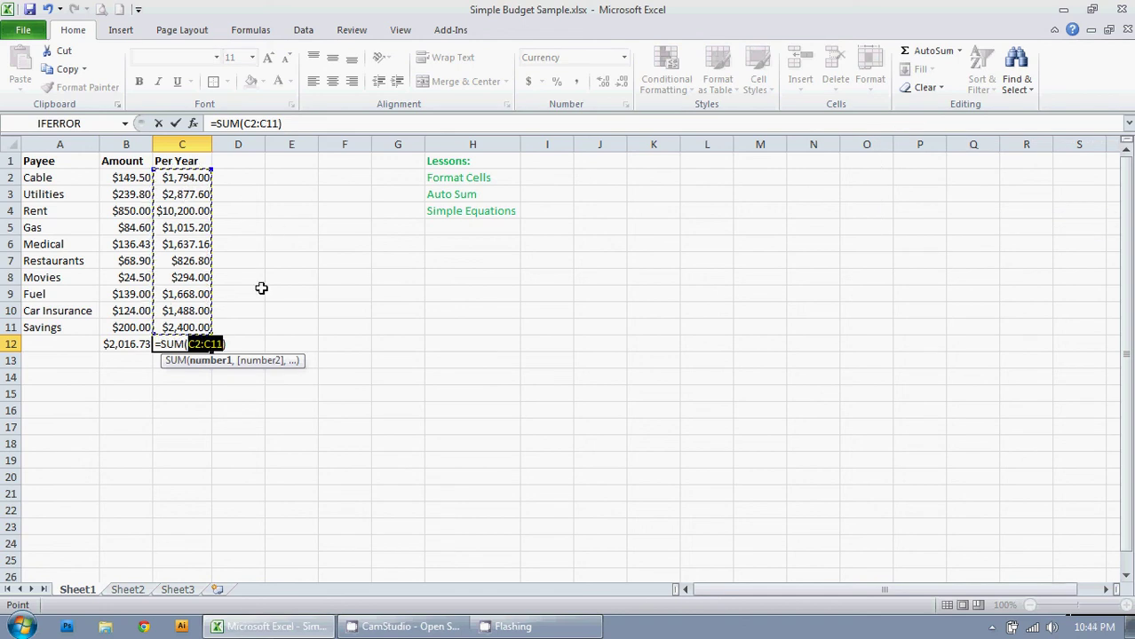
key(Return)
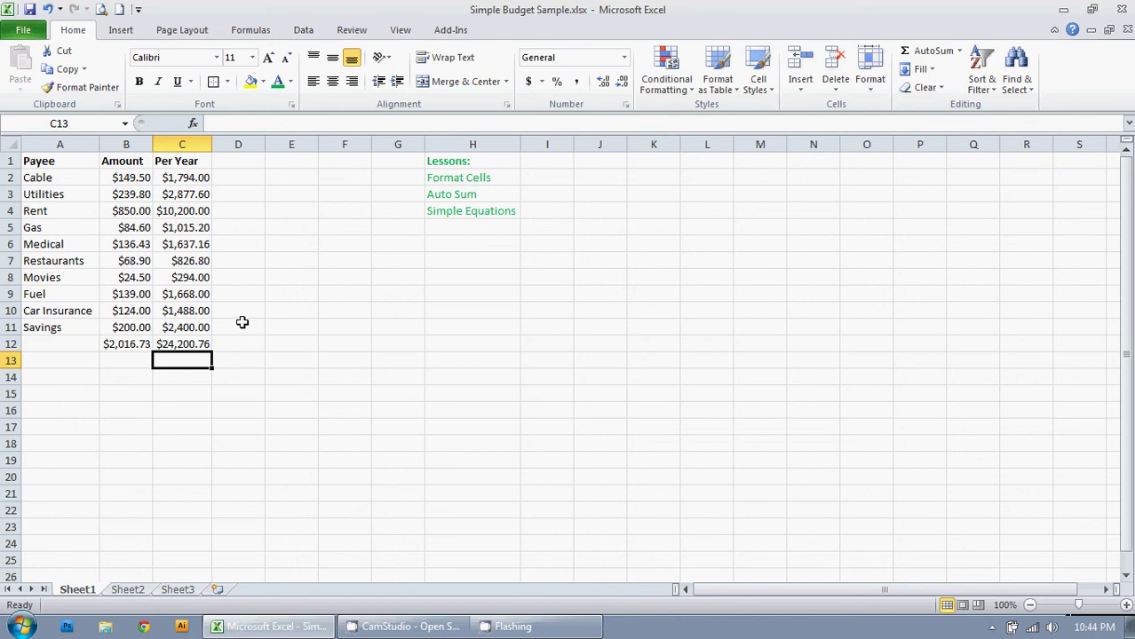
Restore the CamStudio recorder window from the taskbar
click(432, 625)
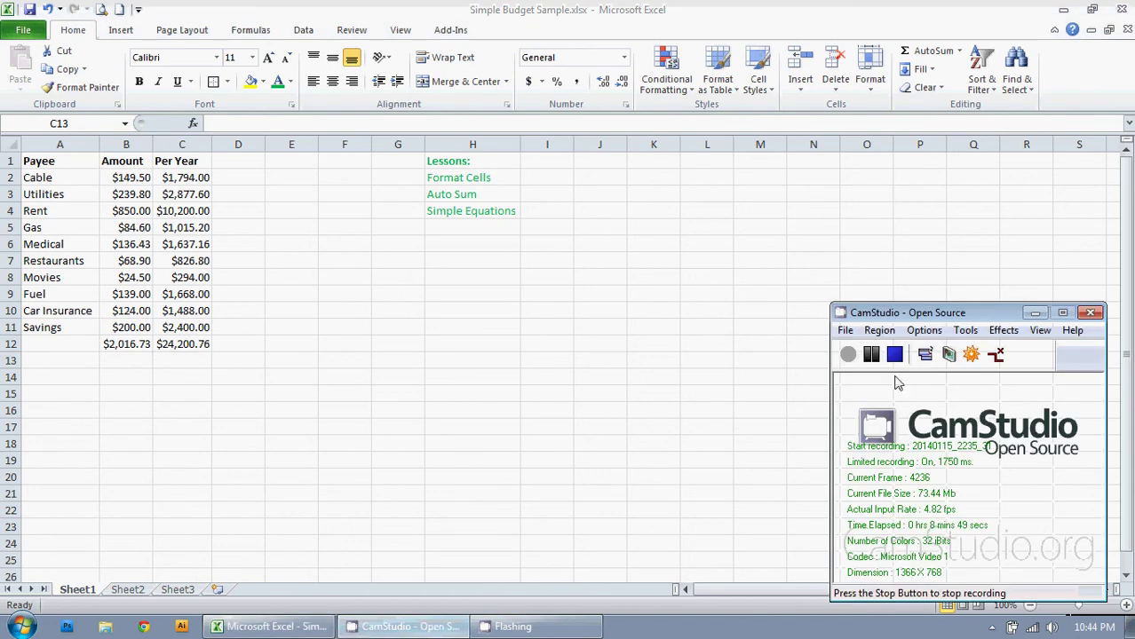